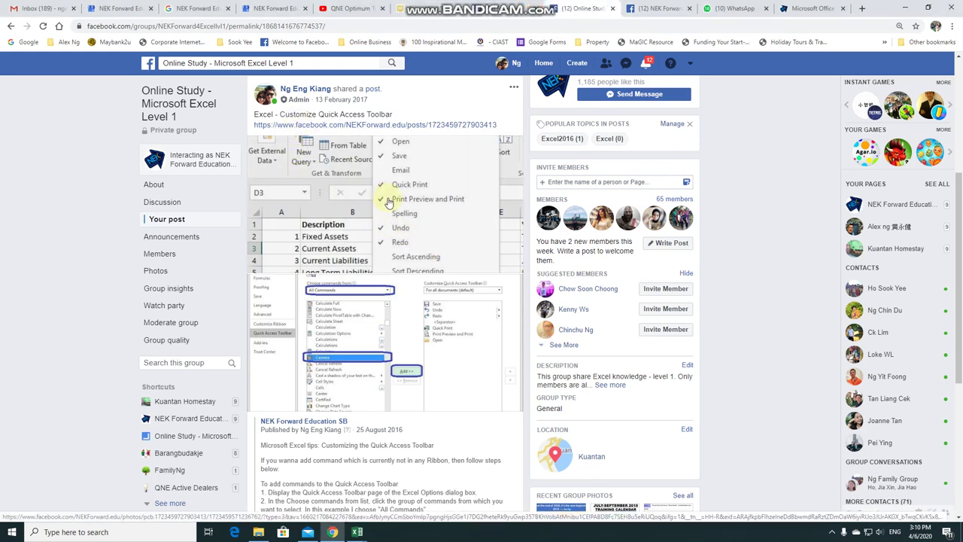
Highlight the 'Customizing the Quick Access Toolbar' line in the Facebook post, then switch to the Excel_1-1 workbook
scroll(344, 301, down, 3)
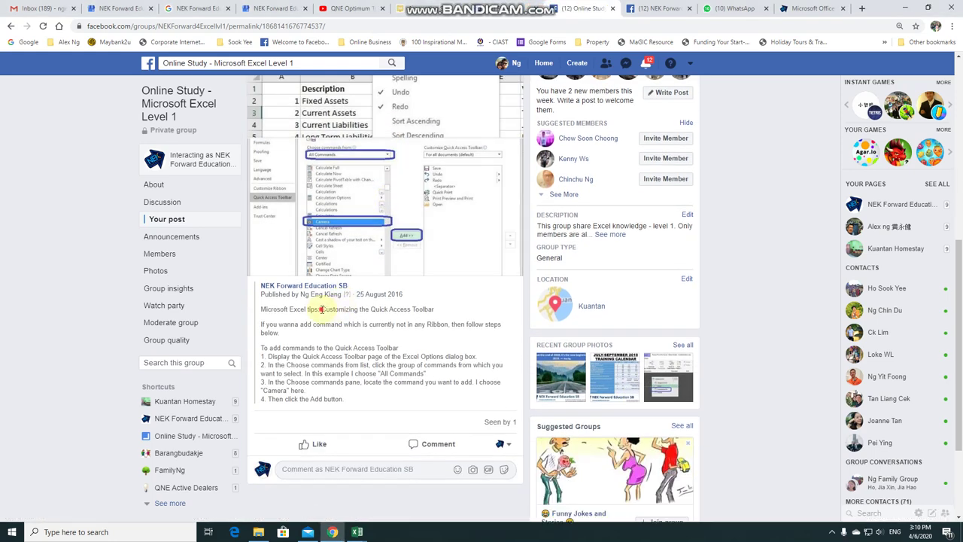
drag(321, 309, 457, 311)
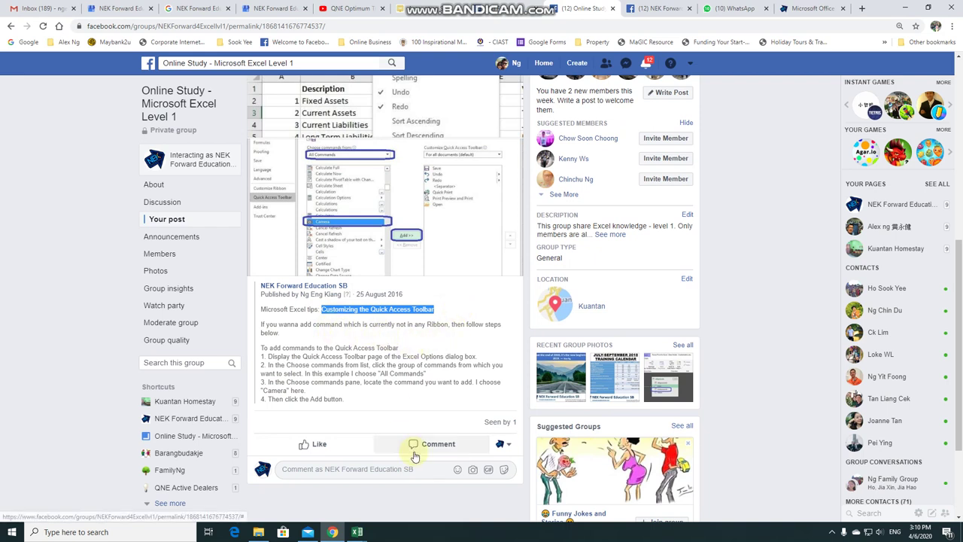
click(357, 532)
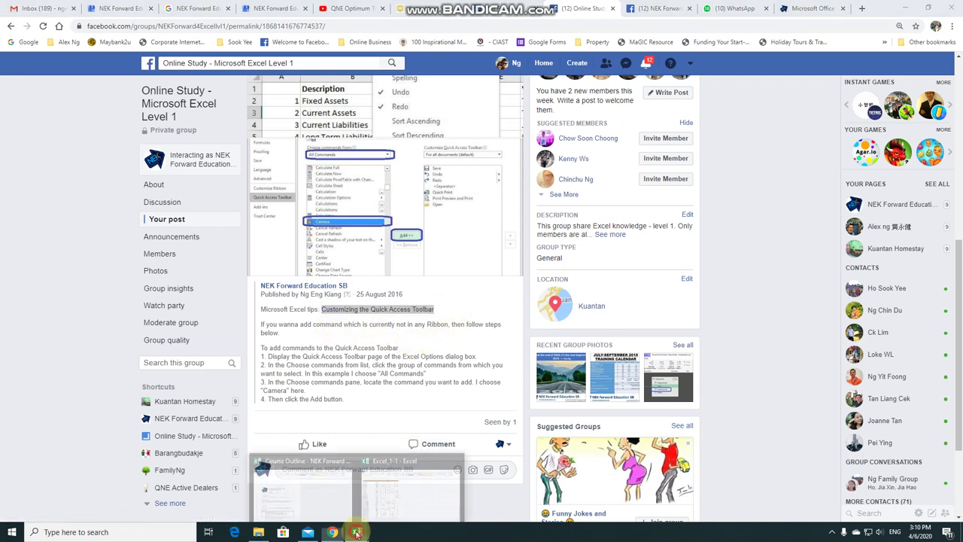
click(410, 482)
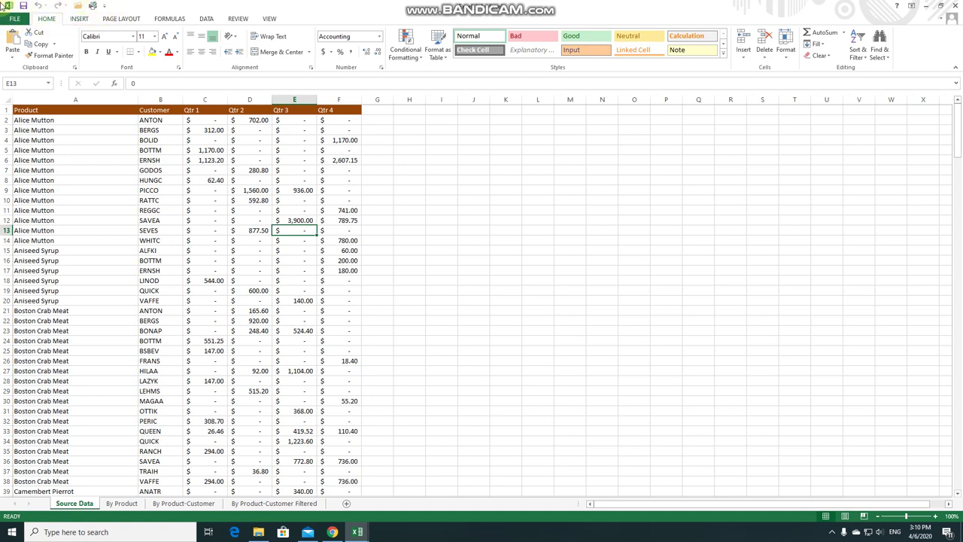
click(106, 7)
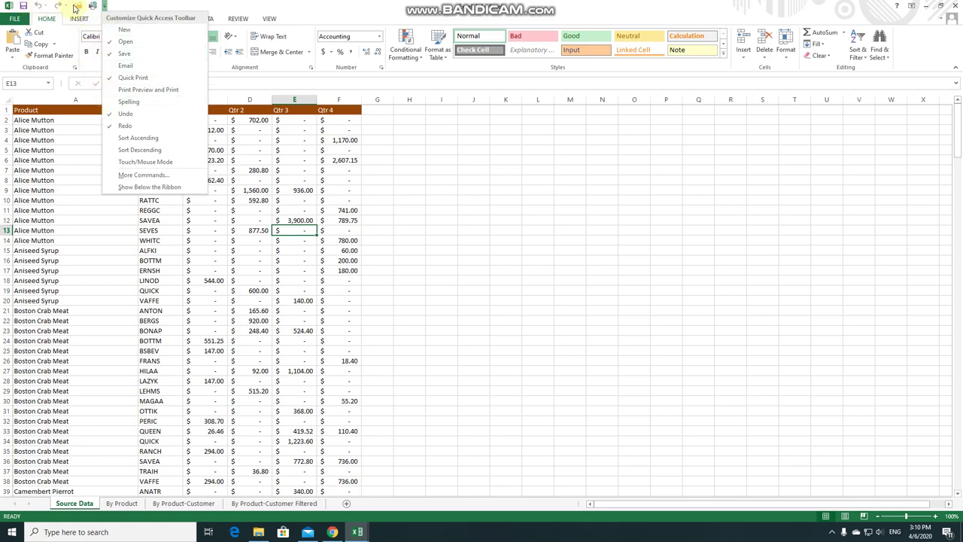
click(147, 187)
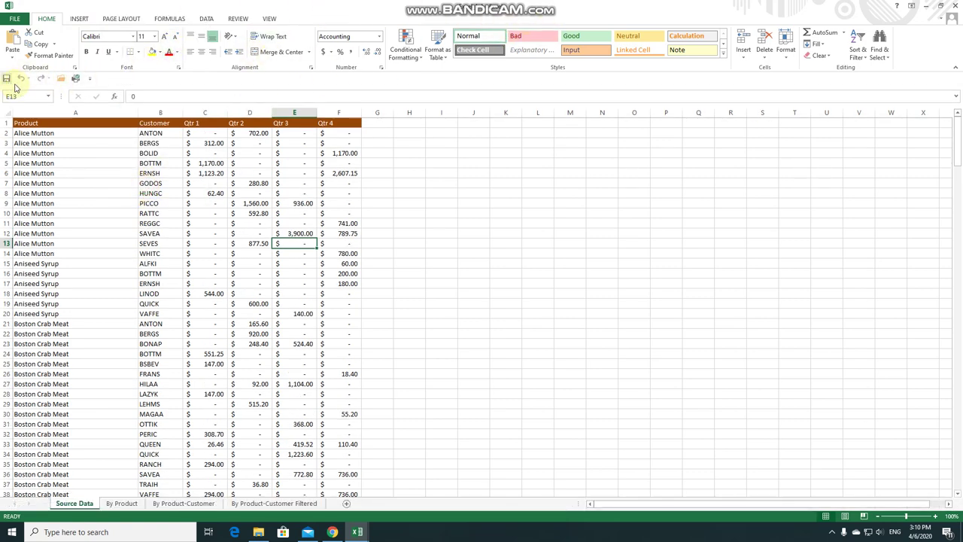
click(91, 79)
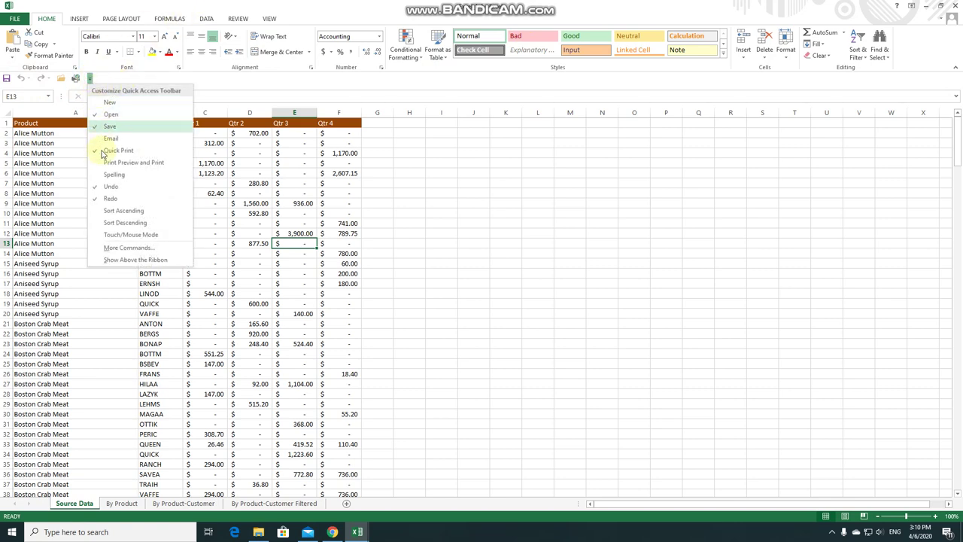
click(123, 260)
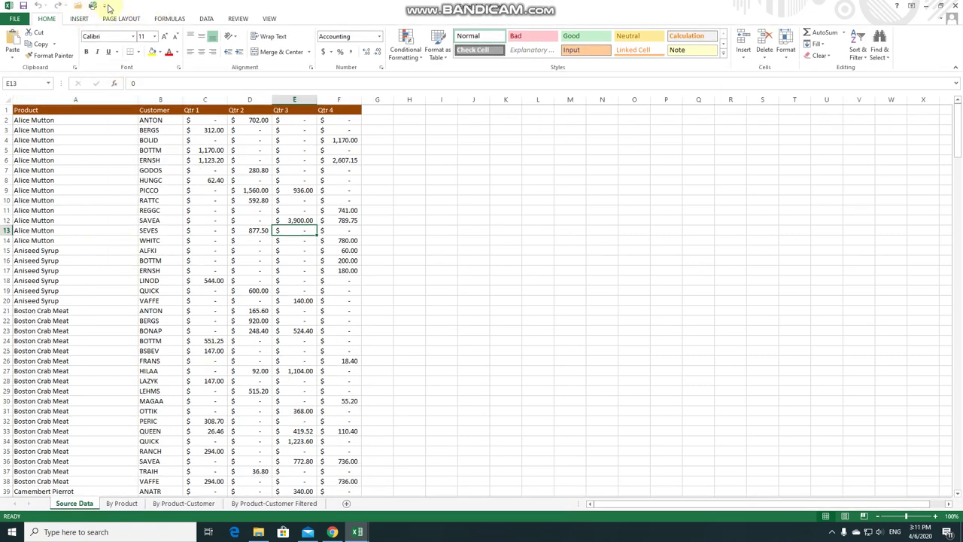
Move the Quick Access Toolbar below the ribbon and add Print Preview and Print to it
click(106, 8)
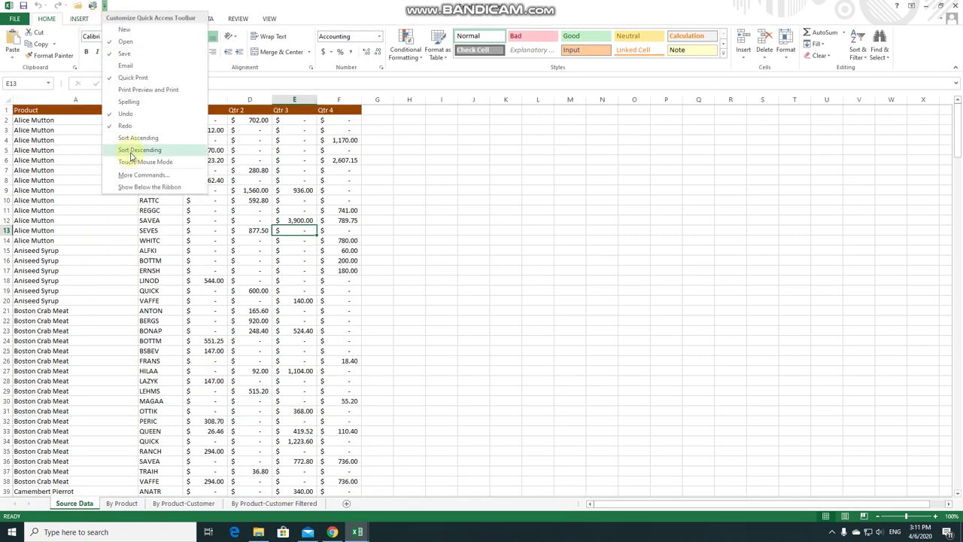
click(150, 186)
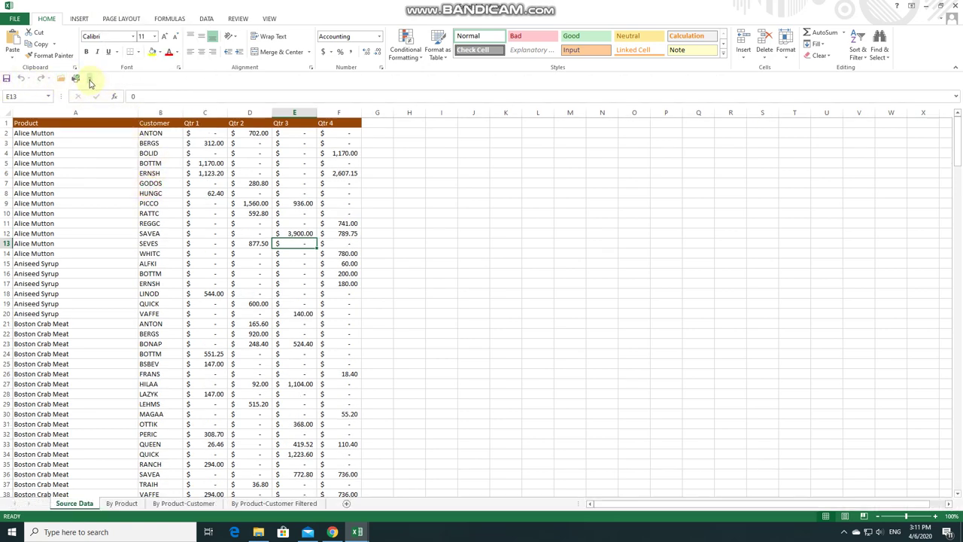
click(89, 79)
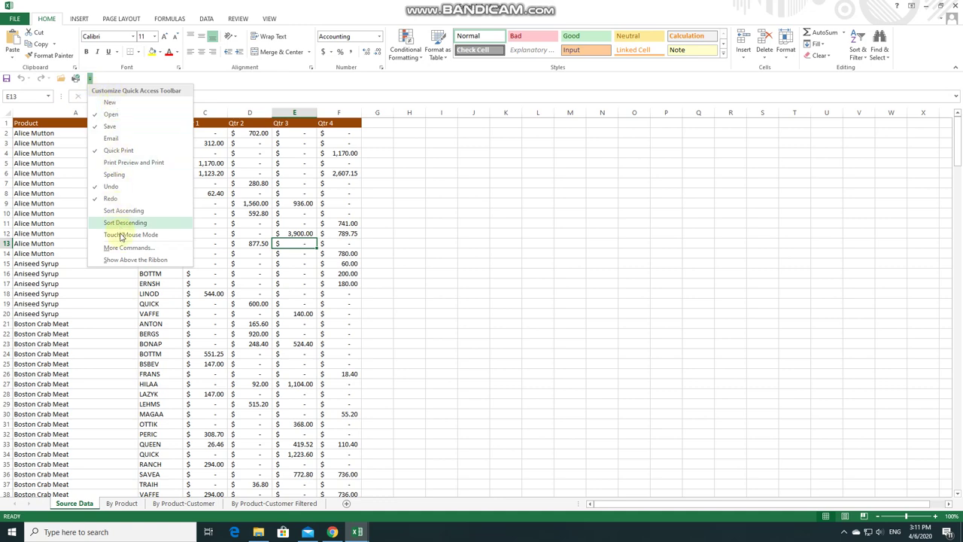
click(113, 163)
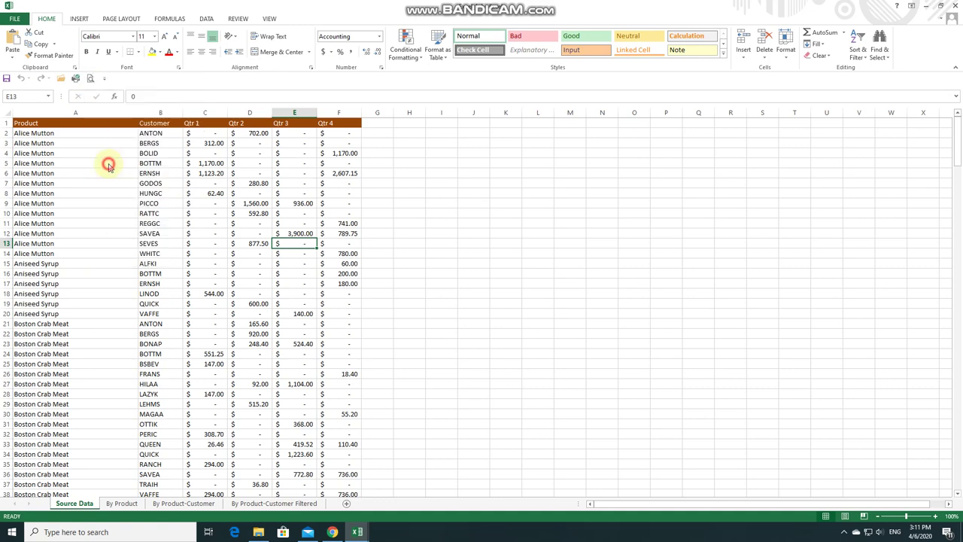
Close the toolbar menu without further changes and show the DATA tab commands
click(104, 79)
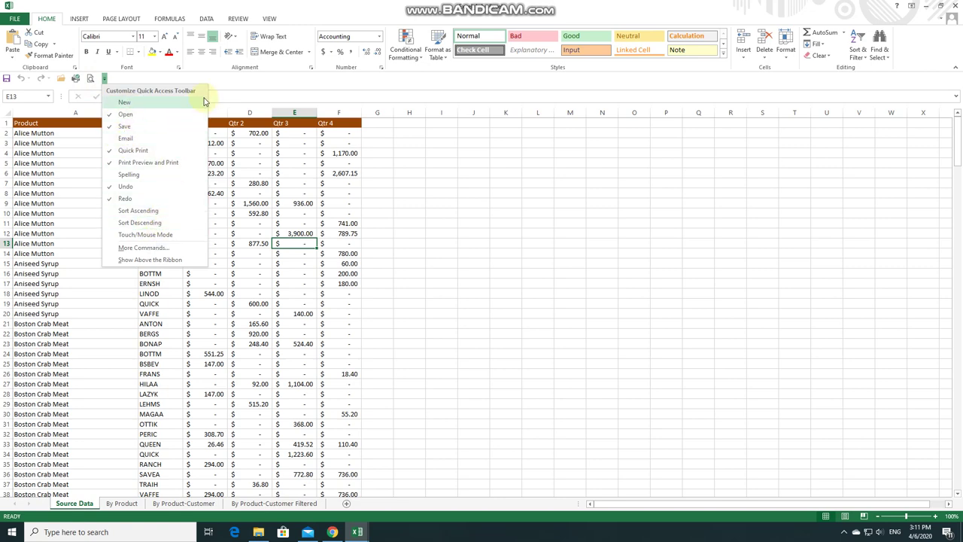
click(173, 78)
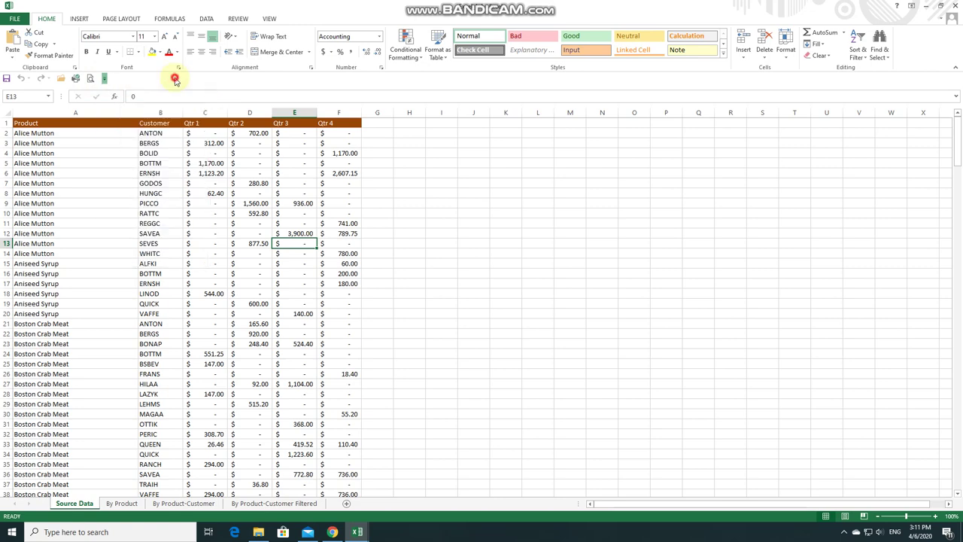
click(205, 19)
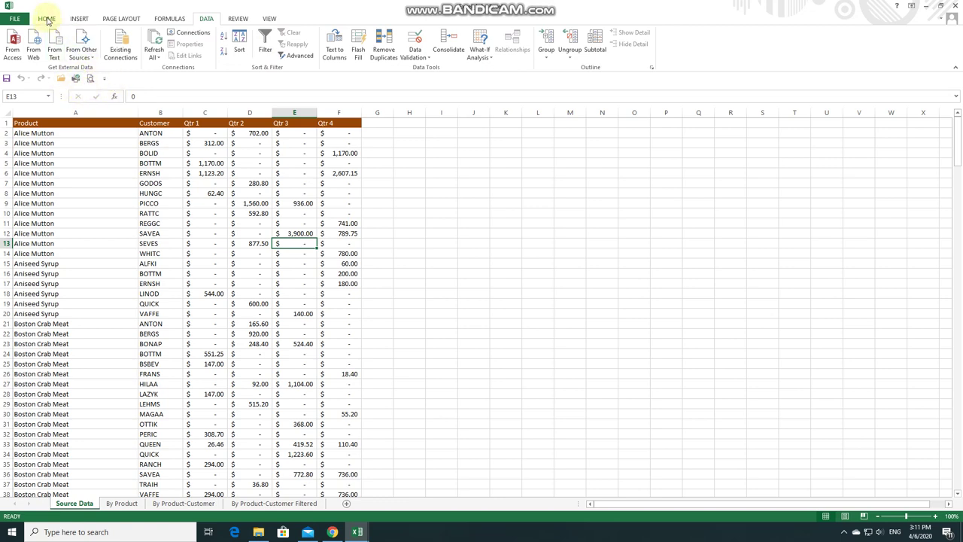
In Excel Options, add Sort Ascending to the Quick Access Toolbar
click(105, 79)
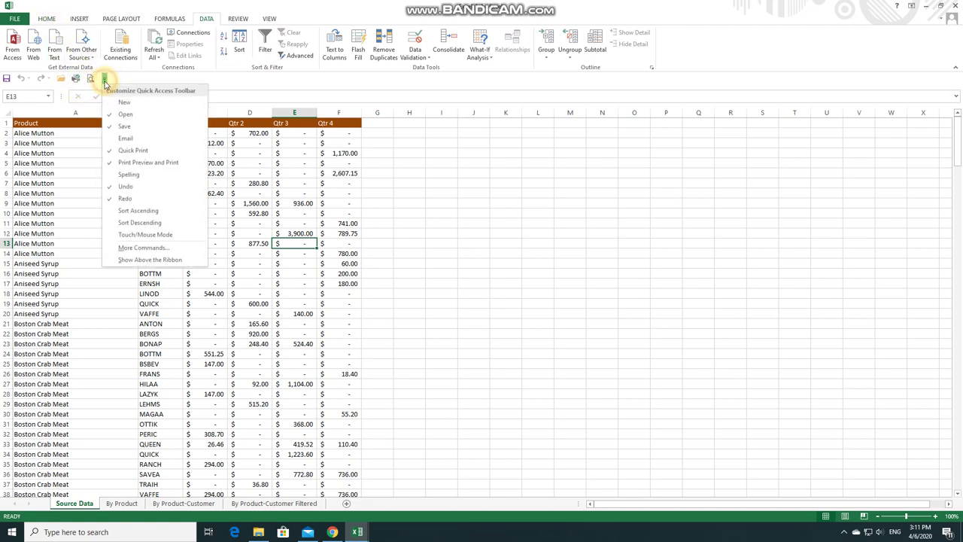
click(143, 247)
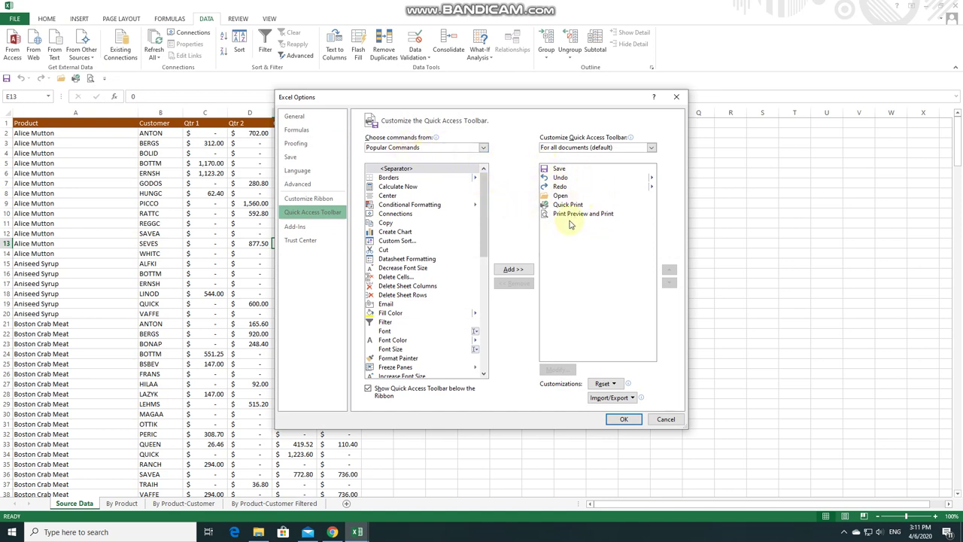
drag(484, 202, 482, 312)
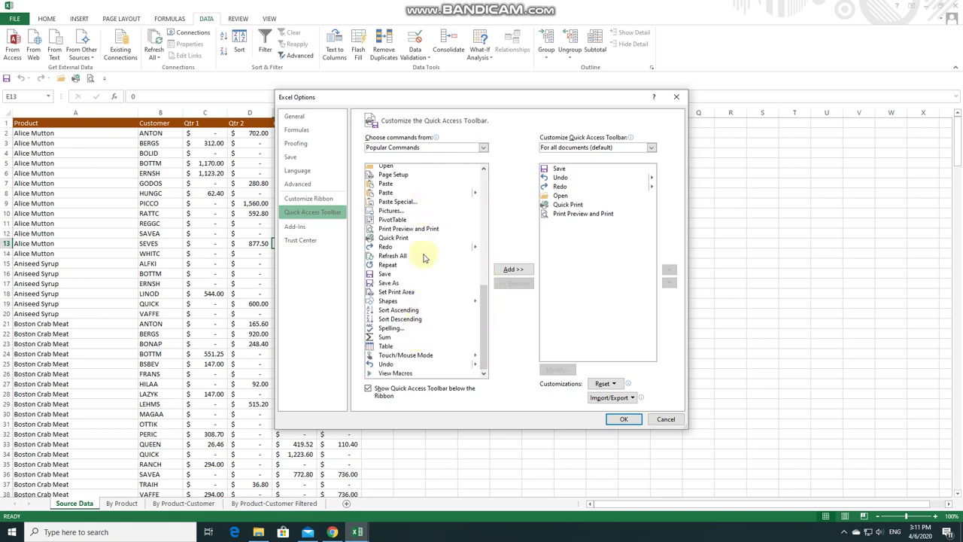
click(390, 312)
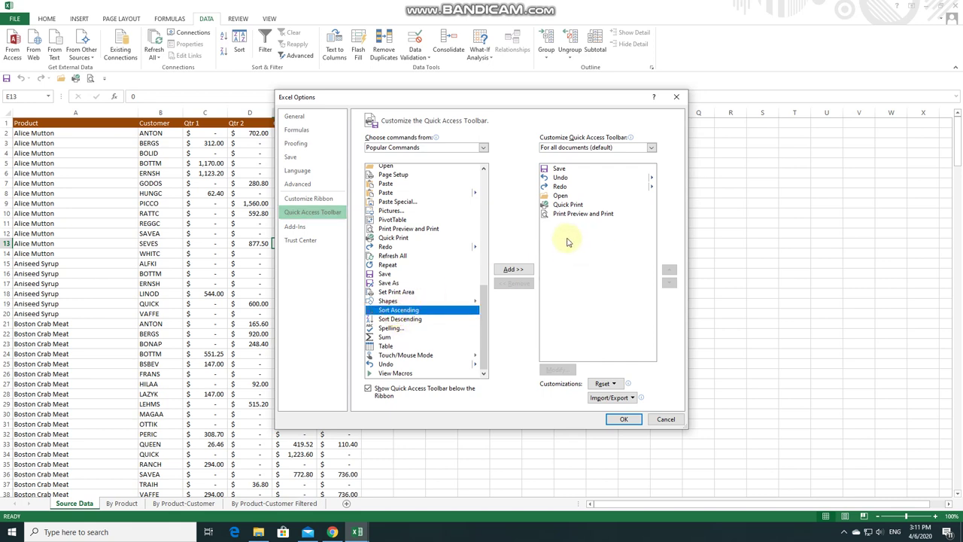
click(514, 271)
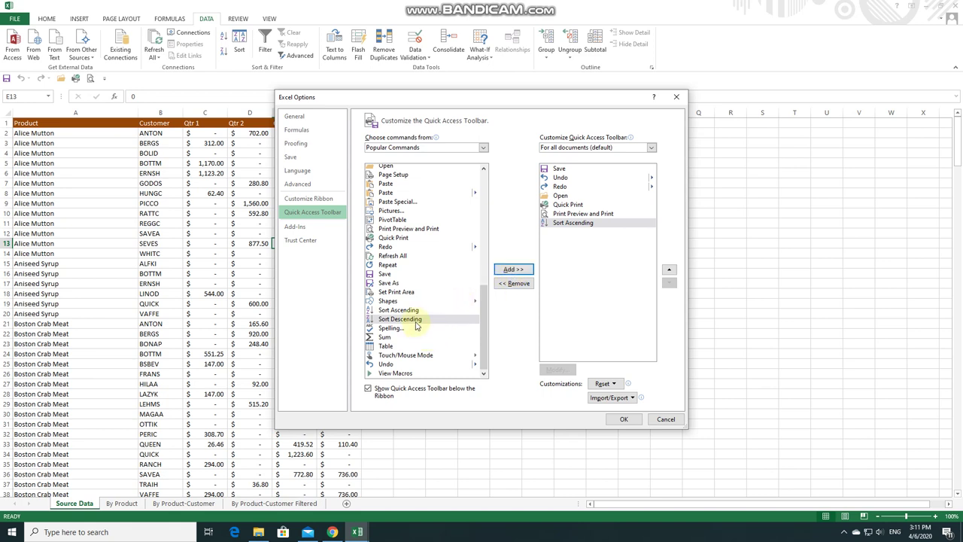
Add Filter from the Popular Commands list as well, and apply with OK
scroll(416, 325, up, 1)
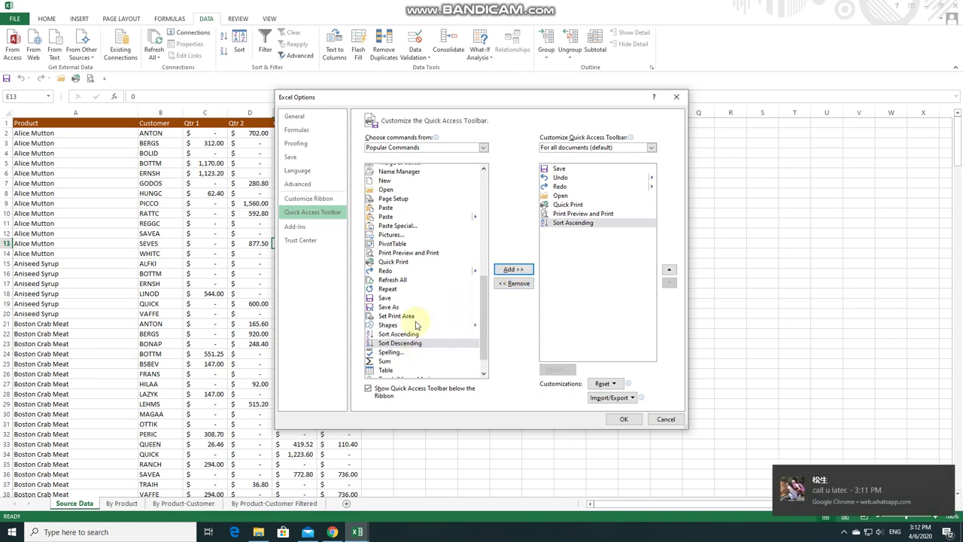
scroll(416, 326, up, 2)
scroll(416, 325, up, 1)
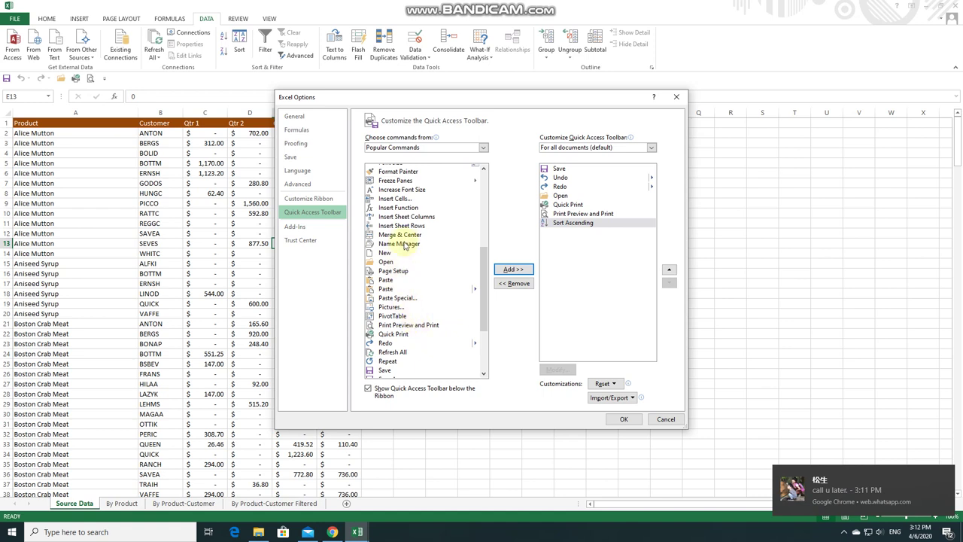
scroll(406, 240, up, 1)
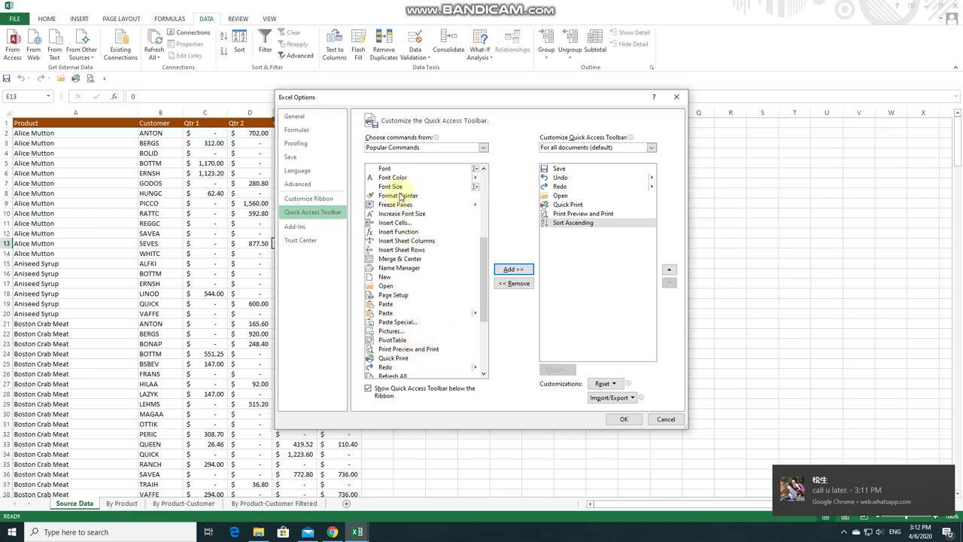
scroll(401, 197, up, 1)
scroll(399, 192, up, 1)
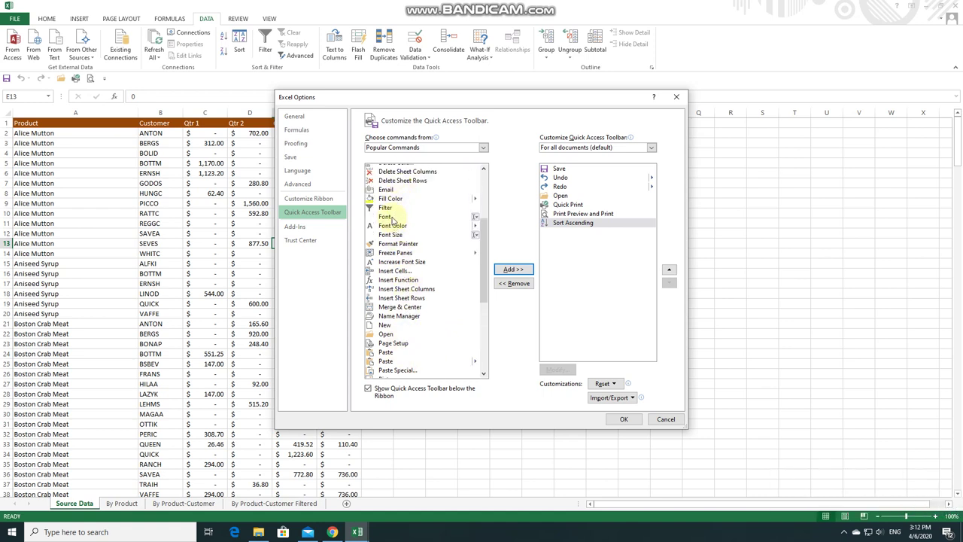
click(387, 208)
click(523, 273)
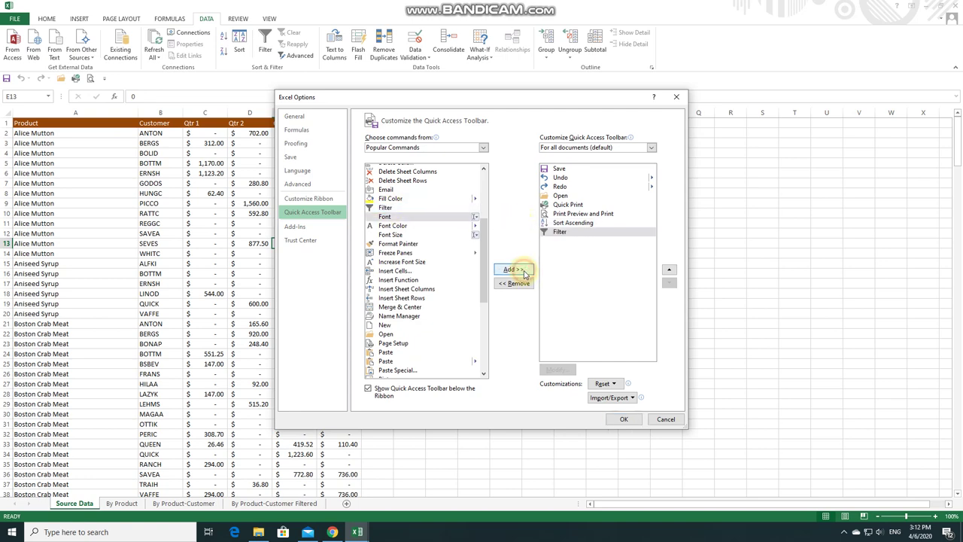
click(624, 423)
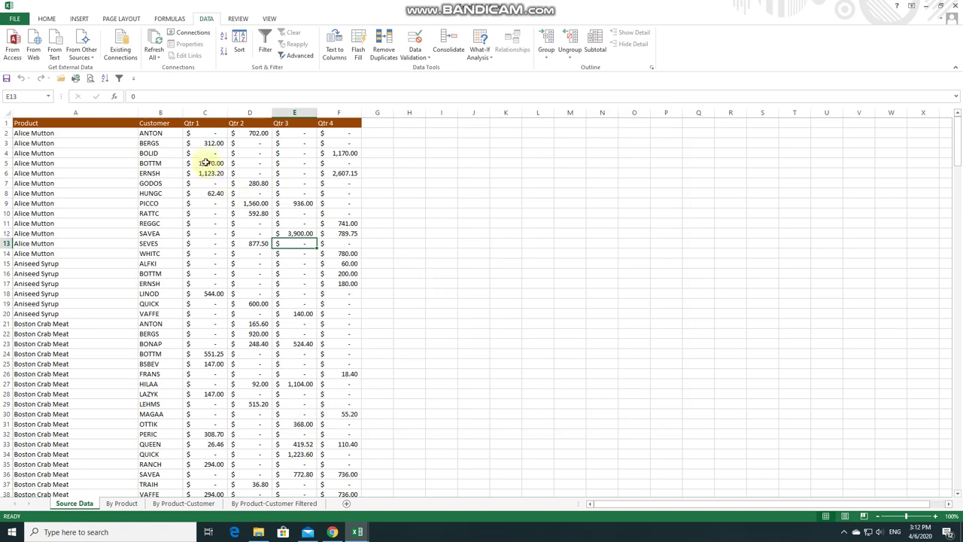
Select Customer column B, turn on Filter, and look at the Customer filter list
click(214, 132)
click(169, 120)
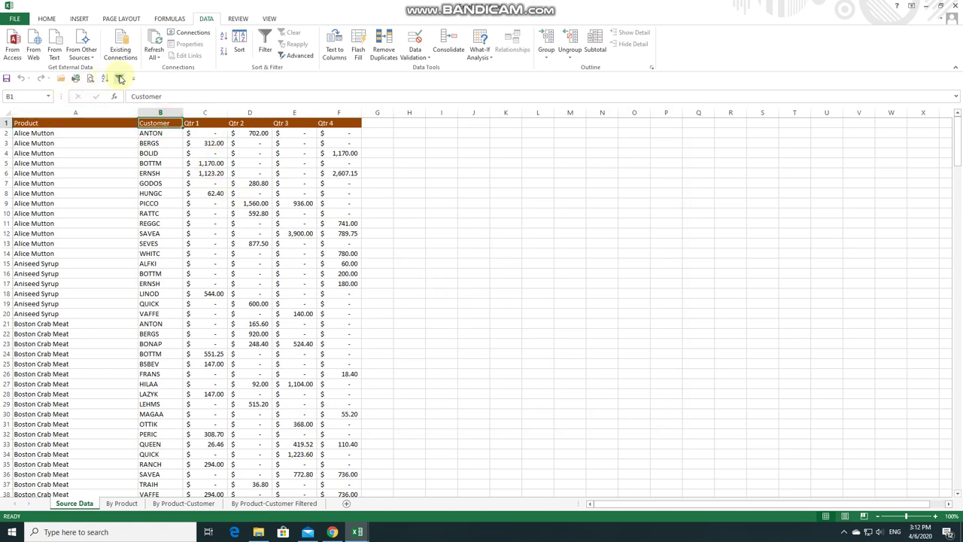
click(154, 113)
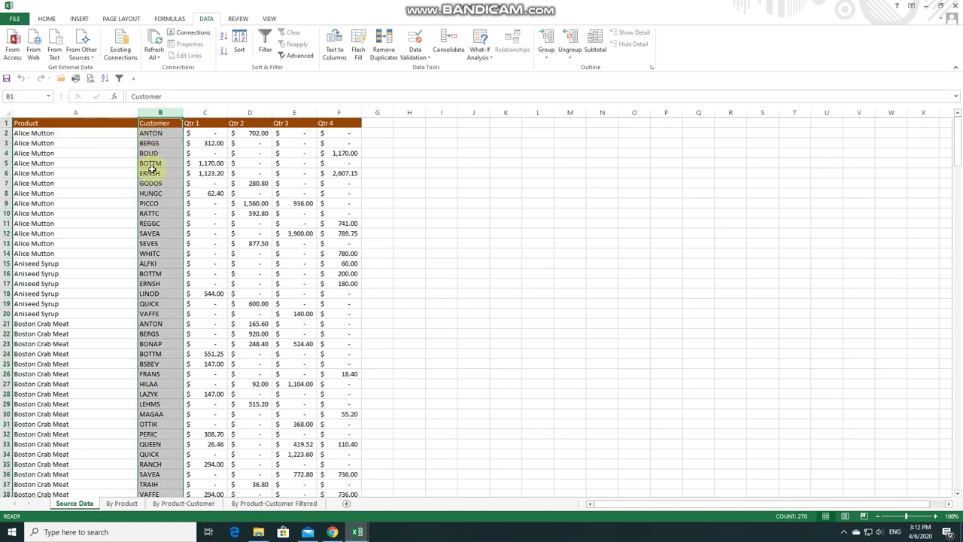
click(119, 79)
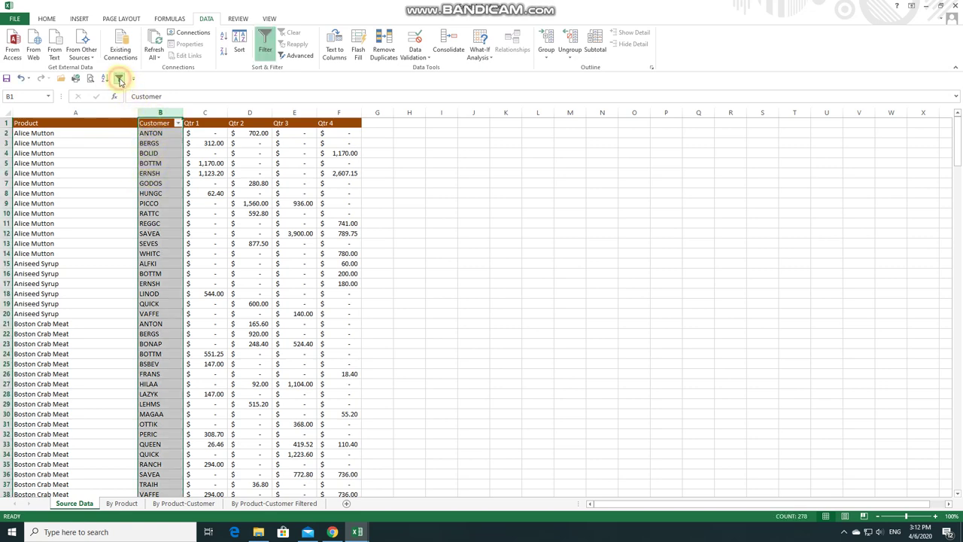
click(179, 122)
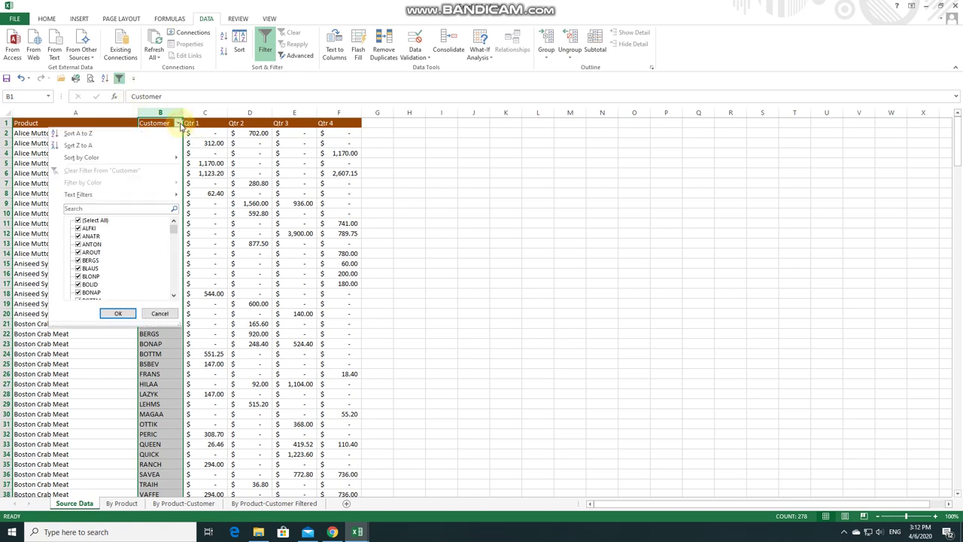
click(216, 153)
click(178, 124)
click(118, 313)
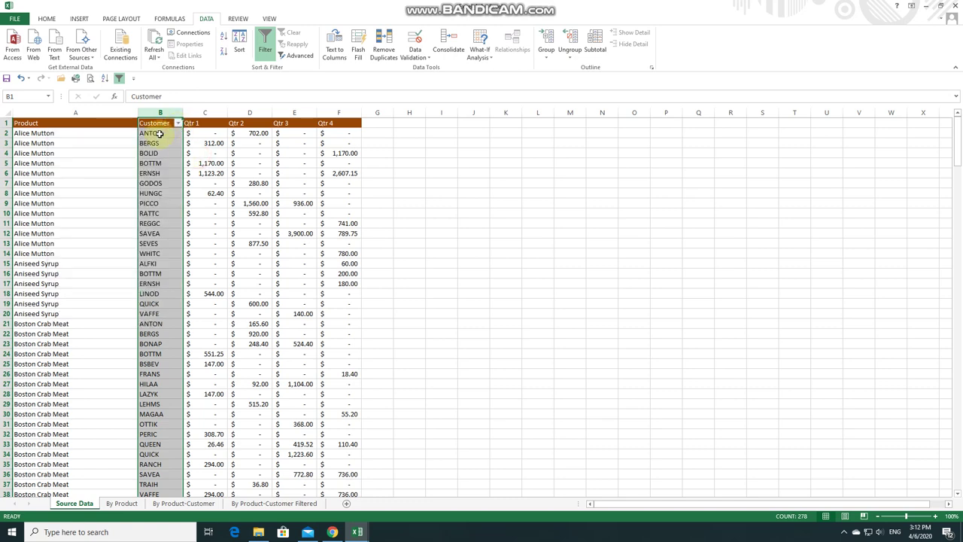
Sort the whole table by Customer ascending, expanding the selection to neighbouring columns
click(60, 20)
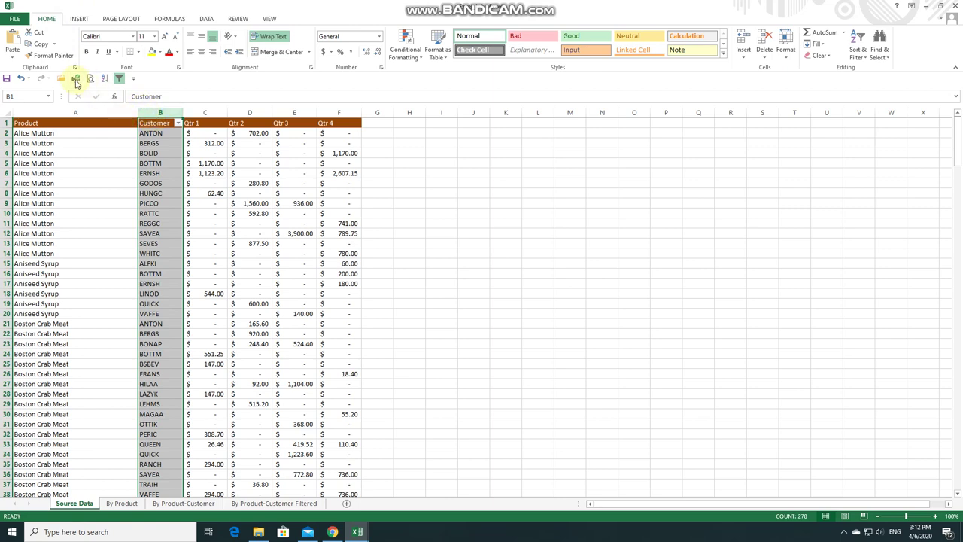
click(105, 81)
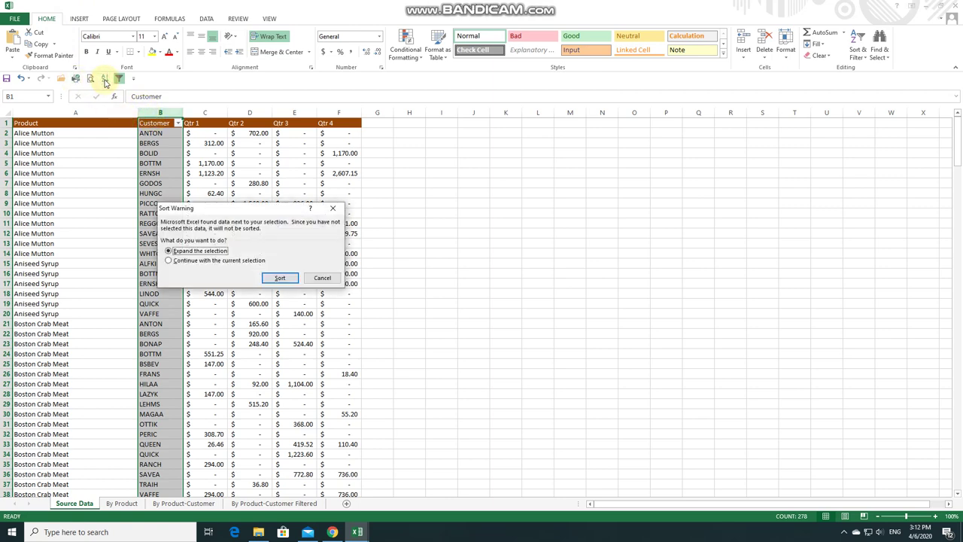
click(226, 260)
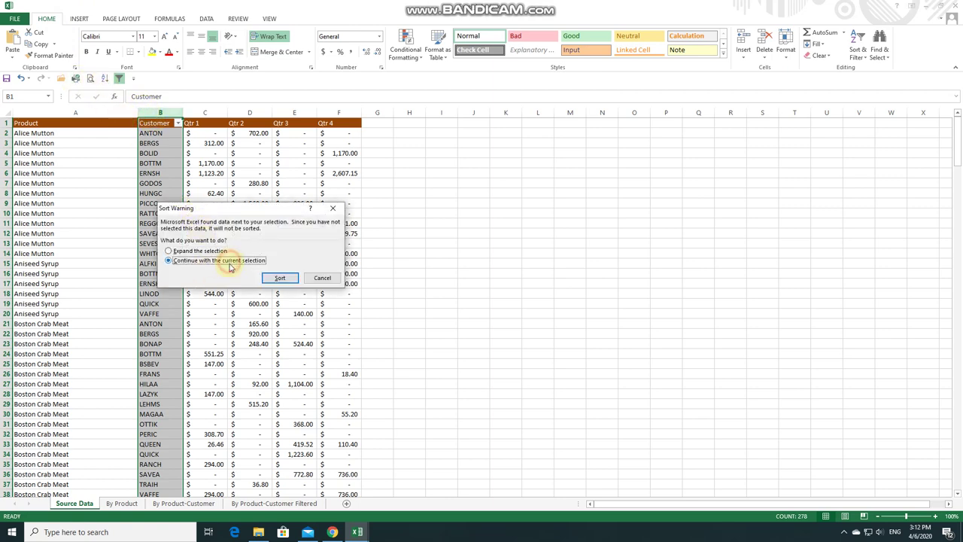
click(211, 251)
click(280, 278)
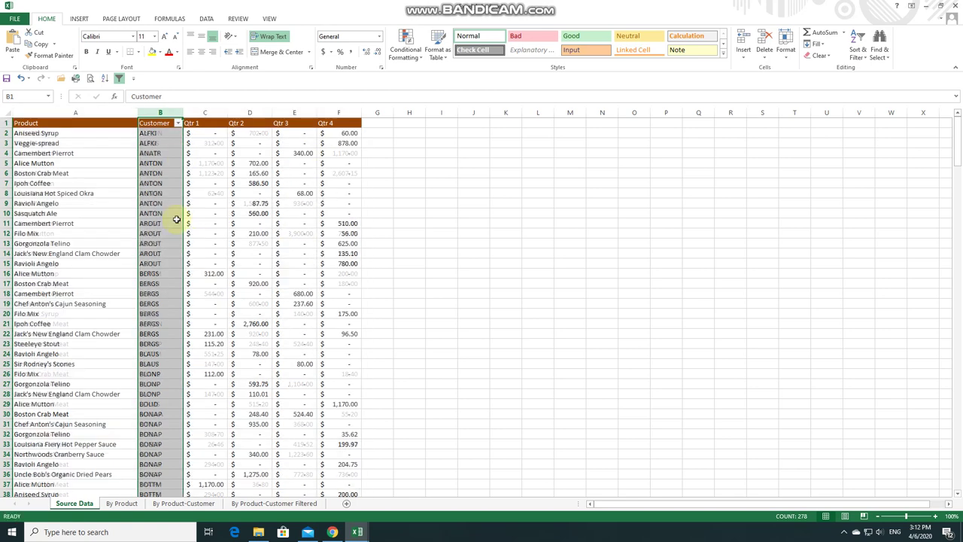
Re-sort the table by Product A to Z, starting with Alice Mutton
click(168, 164)
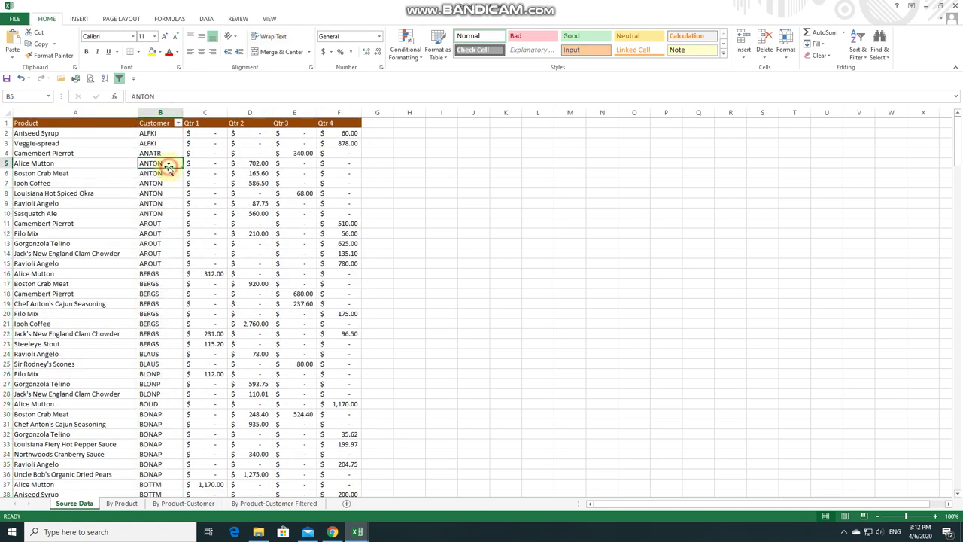
click(98, 124)
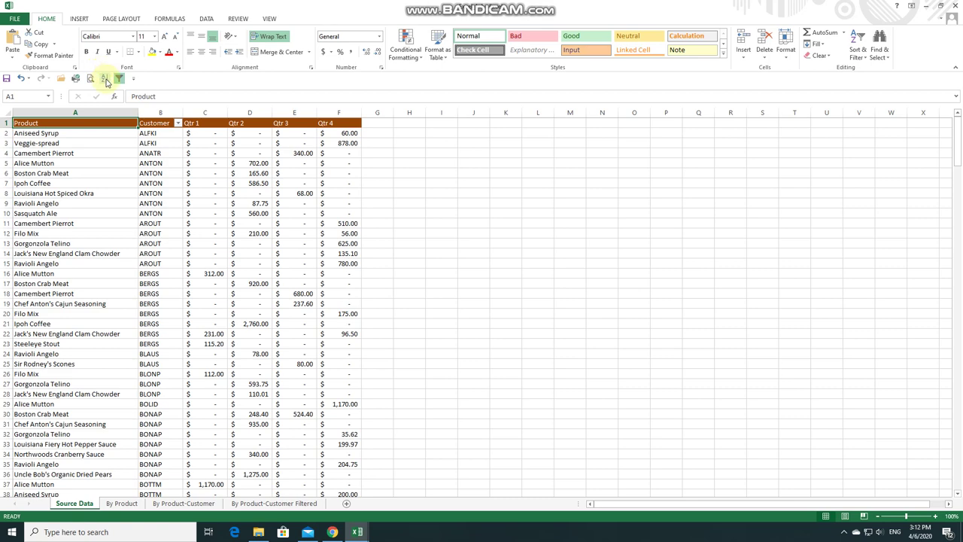
click(106, 79)
click(128, 153)
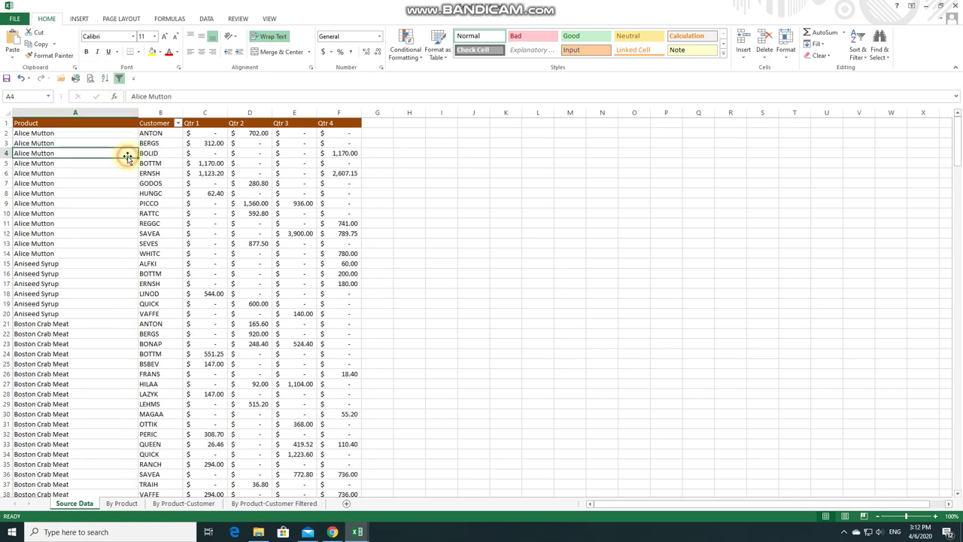
Reset only the Quick Access Toolbar in Excel Options, leaving just Save, Undo and Redo
click(133, 80)
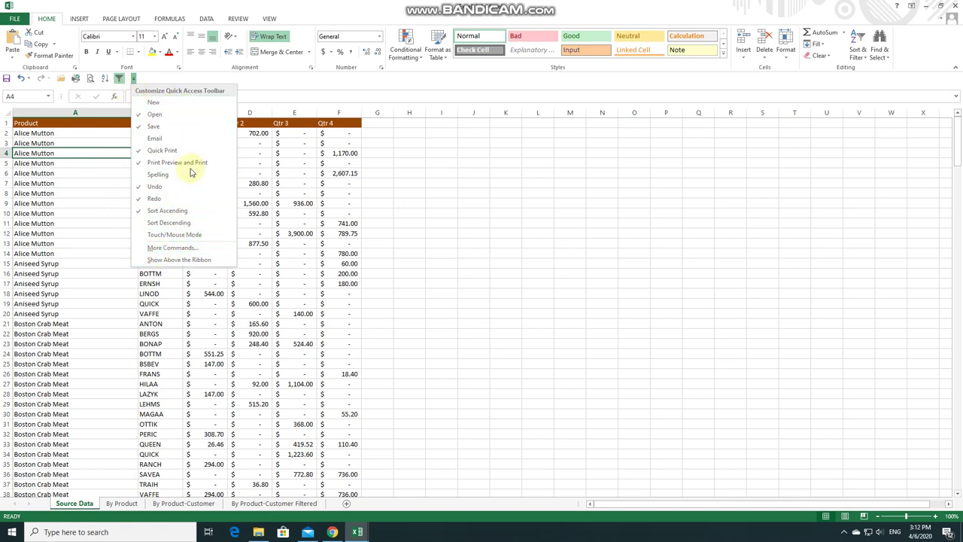
click(171, 248)
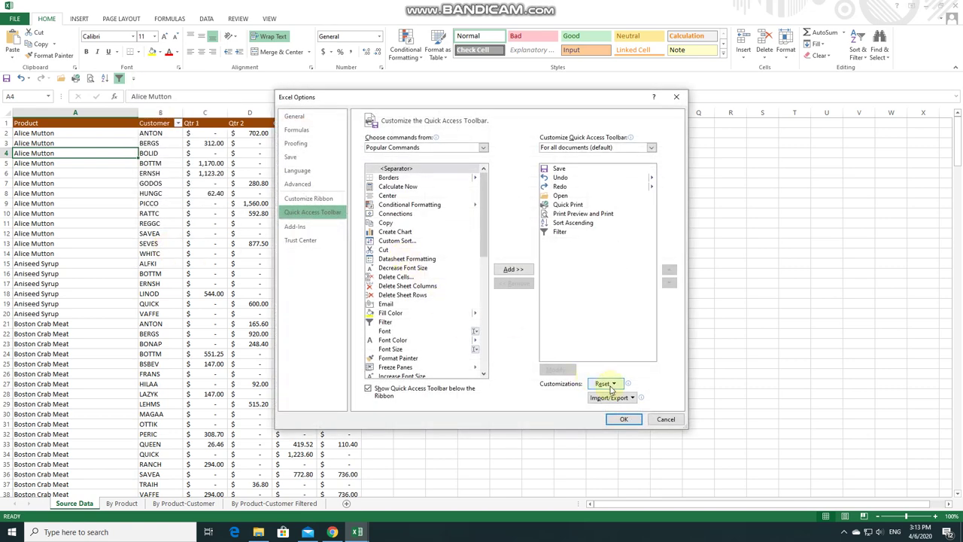
click(606, 384)
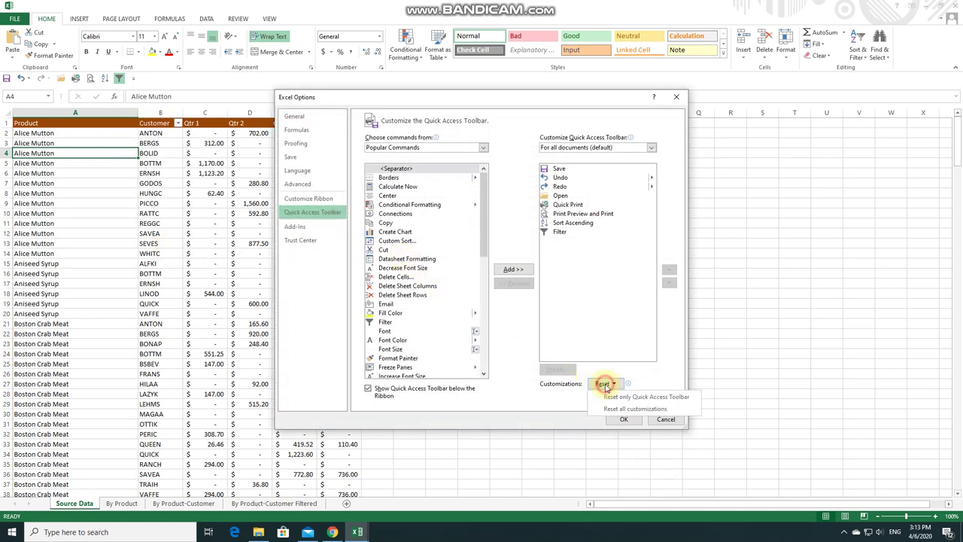
click(658, 398)
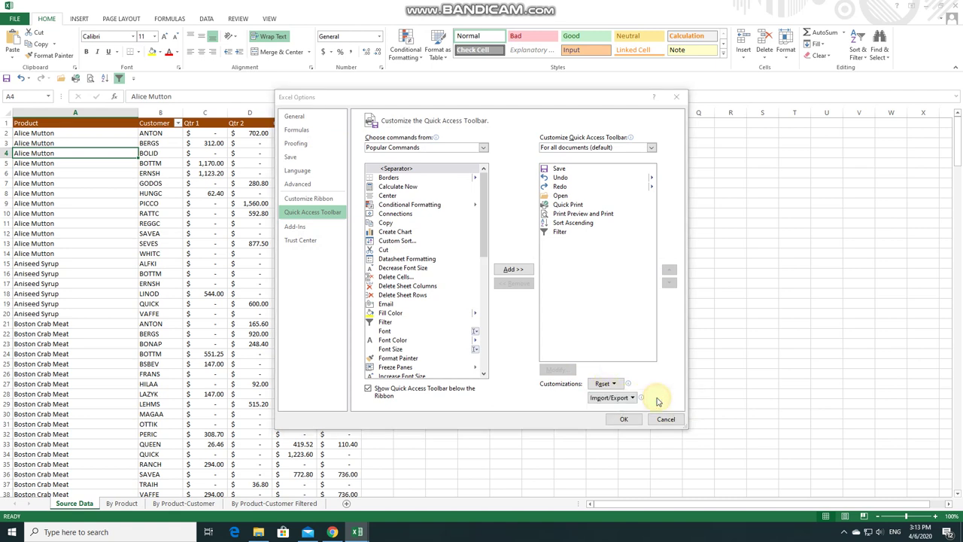
click(462, 290)
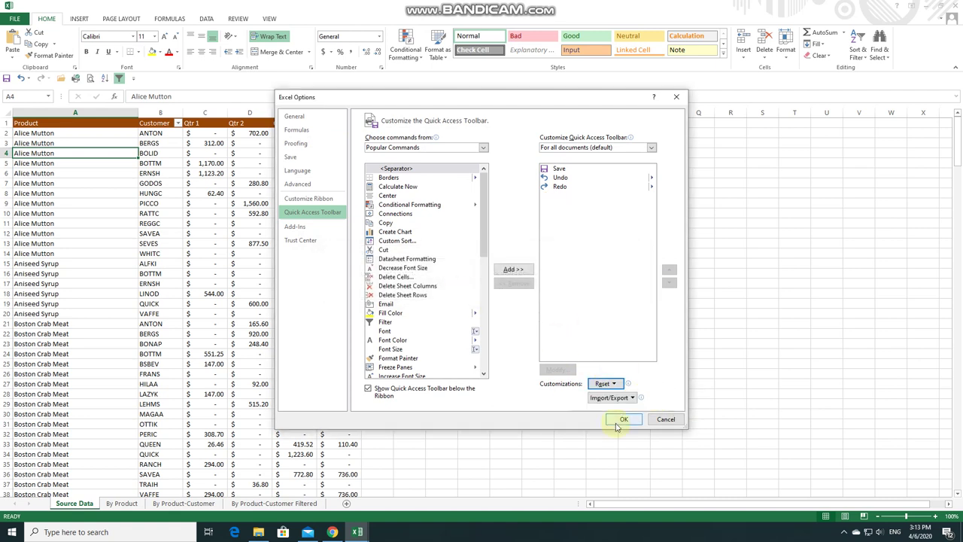
click(624, 420)
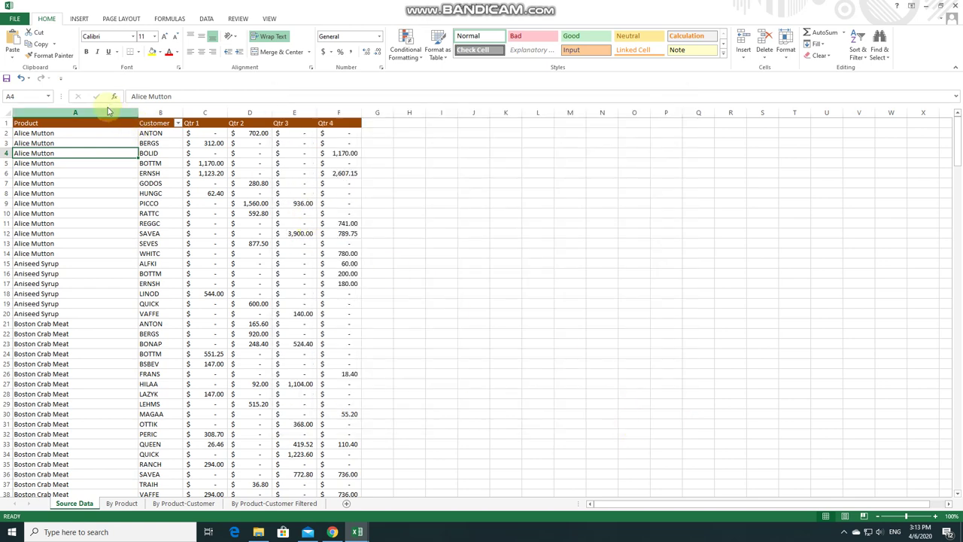
click(61, 78)
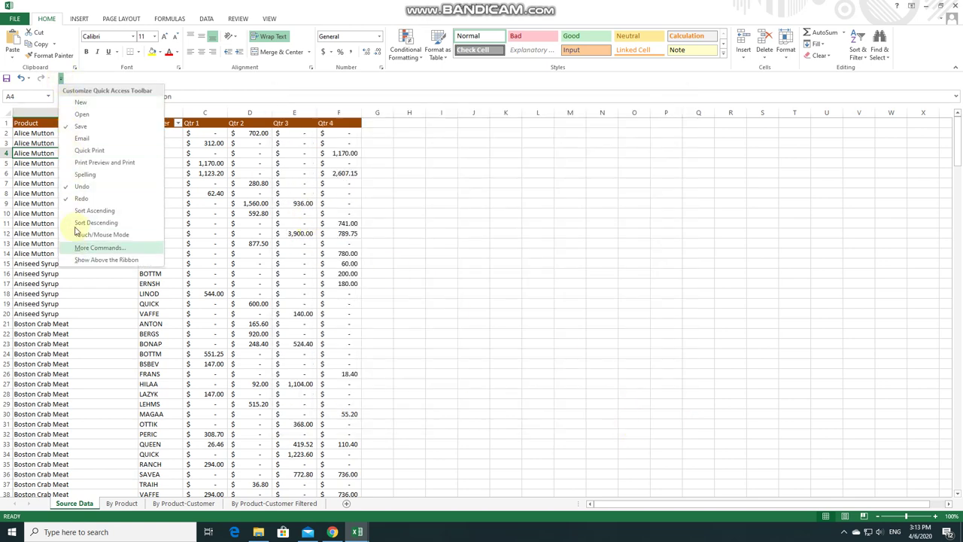
click(166, 96)
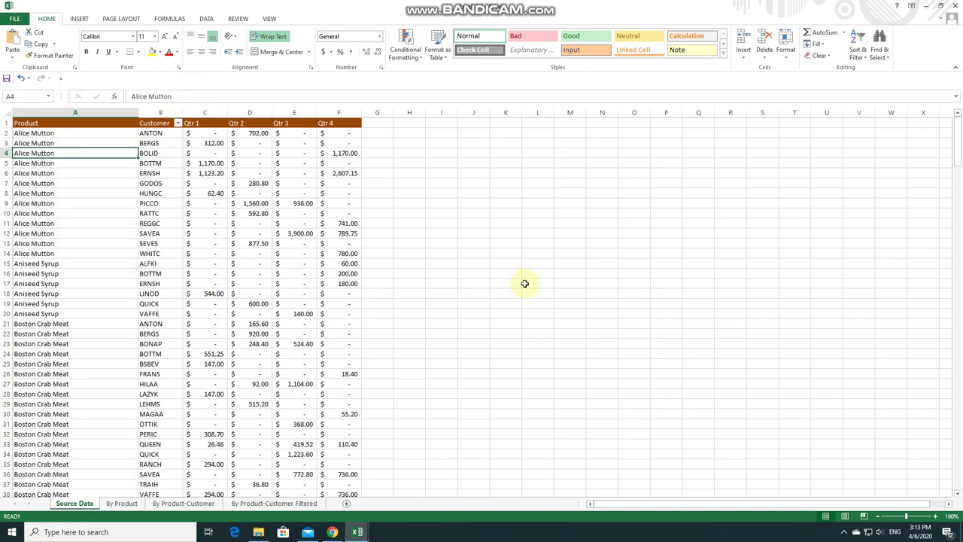